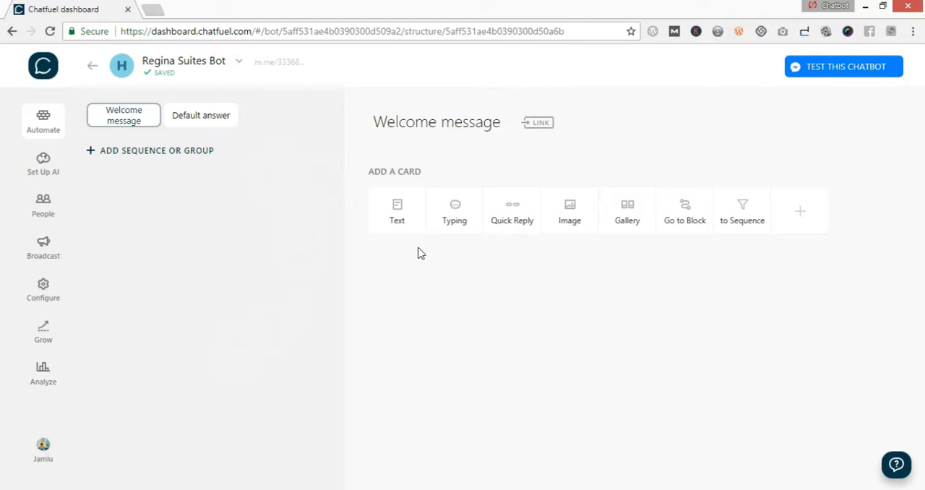
# - Add a typing card and a text card to the welcome message, and paste the prepared hotel welcome script into the text card
pyautogui.click(455, 211)
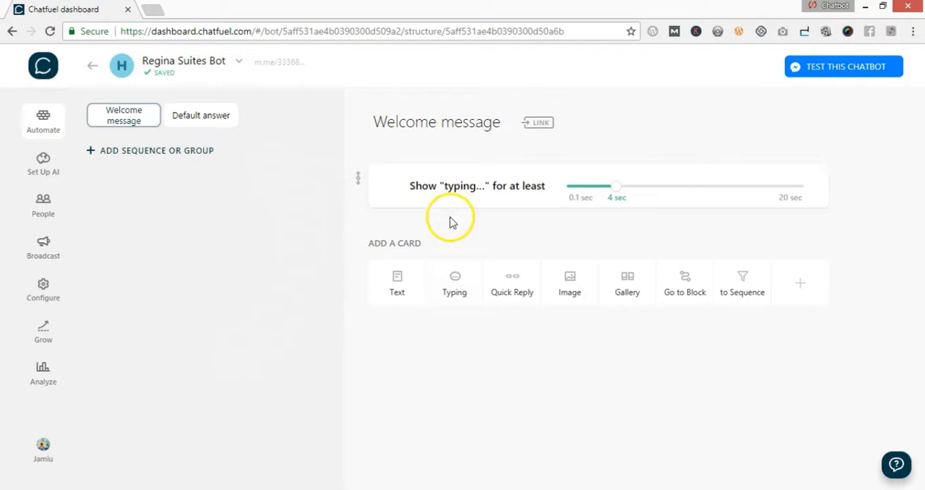
pyautogui.click(398, 295)
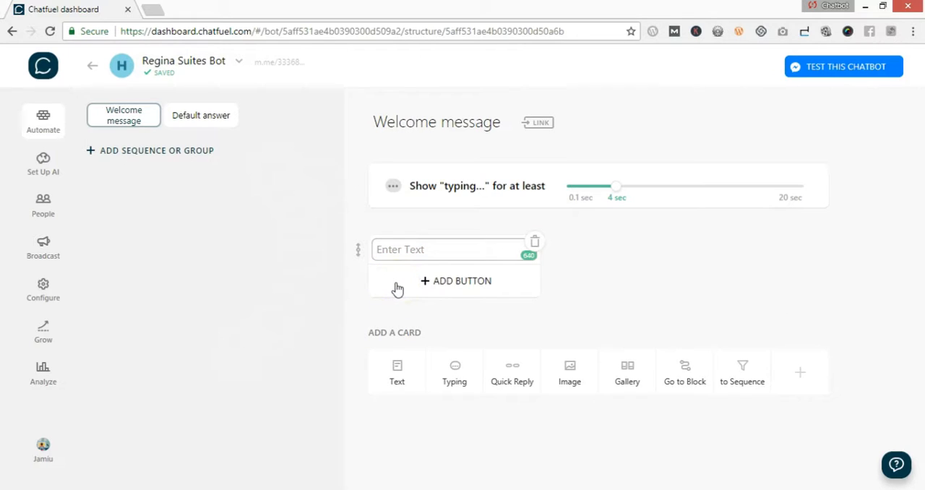
pyautogui.write("Good morning jamiu,  Welcome to Regina Suites hotel.  [hotel logo]  [value proposition] e.g I'm your virtual assitant.  I can help you book a room, answer your questions, order for any of our services and lots more.  Are you around the hotel?  Yes No")
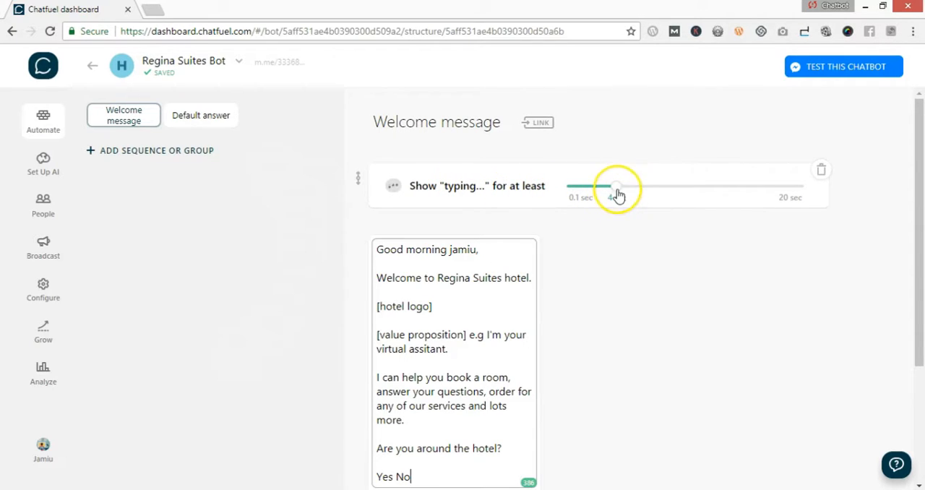
# - Cut everything from "[hotel logo]" onward out of the text card, so its text ends with "Welcome to Regina Suites hotel."
pyautogui.scroll(-2, 578, 254)
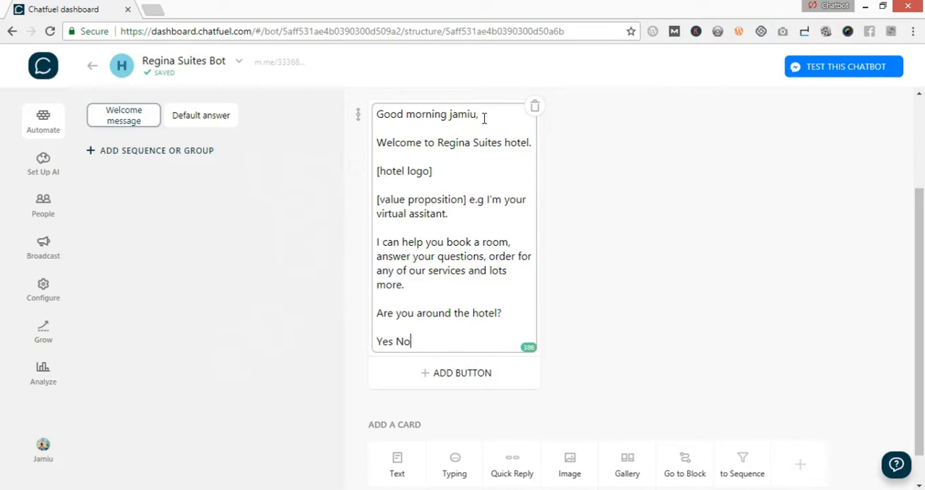
pyautogui.click(407, 113)
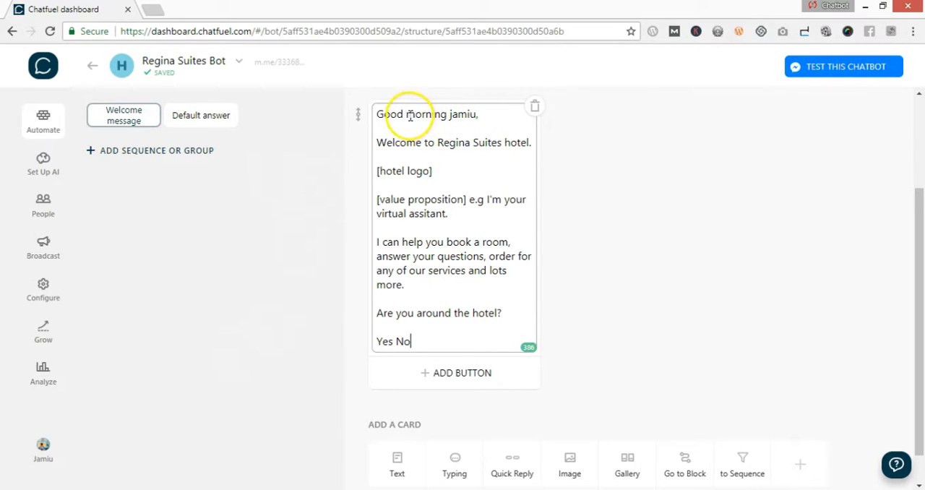
pyautogui.doubleClick(427, 114)
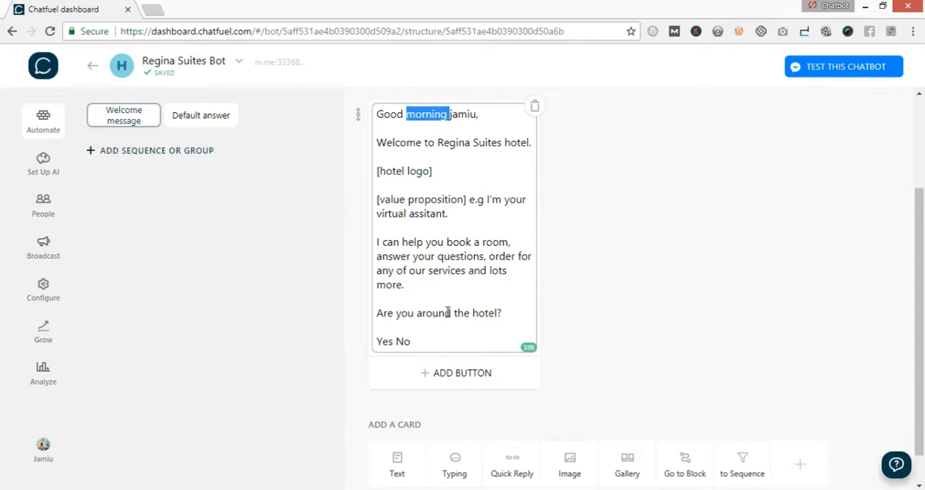
pyautogui.moveTo(376, 172); pyautogui.dragTo(429, 338)
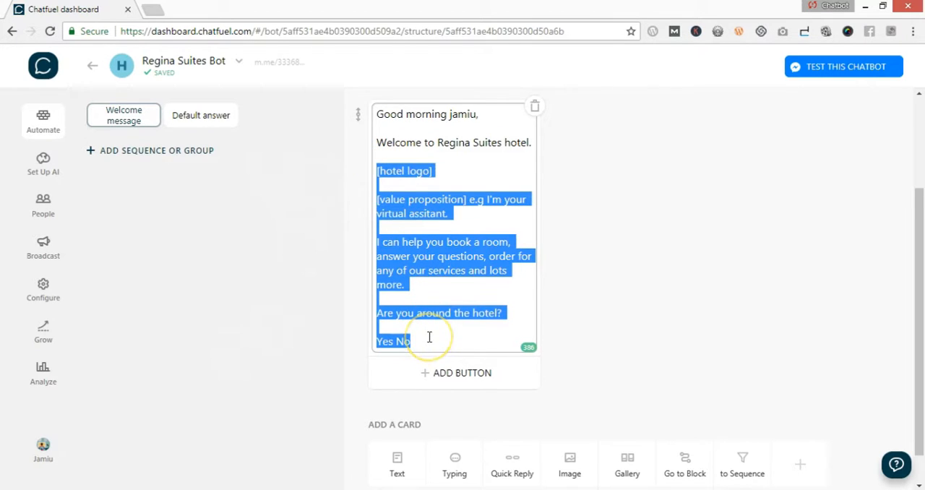
pyautogui.press('BackSpace')
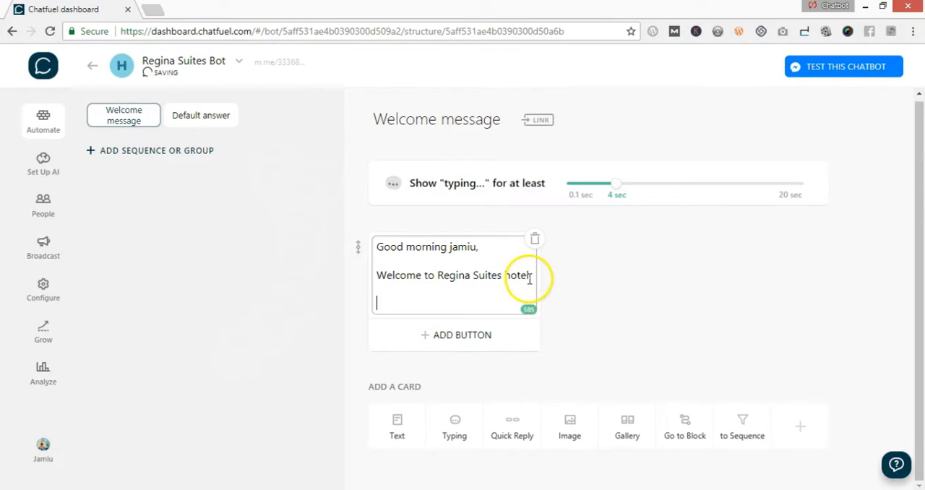
pyautogui.press('BackSpace')
pyautogui.write('.')
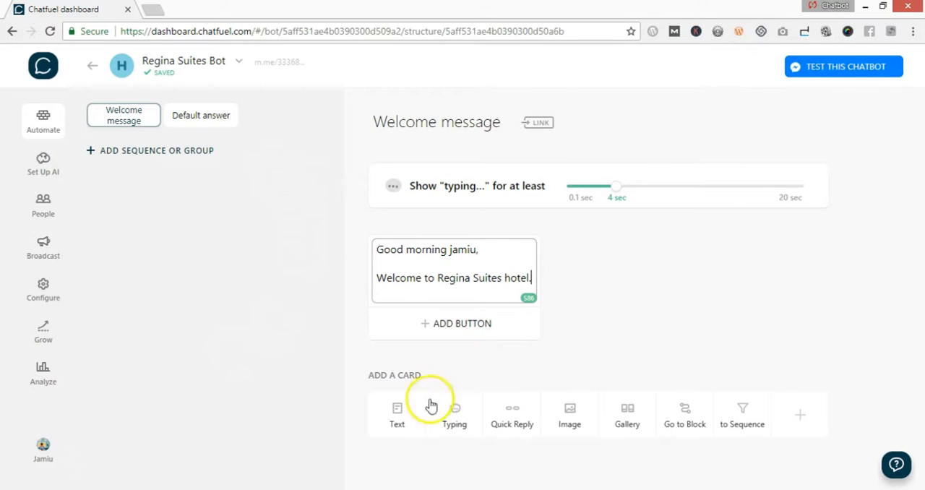
# - Add a second typing card set to 1.6 sec, followed by a text card with the cut part of the script pasted in
pyautogui.click(437, 412)
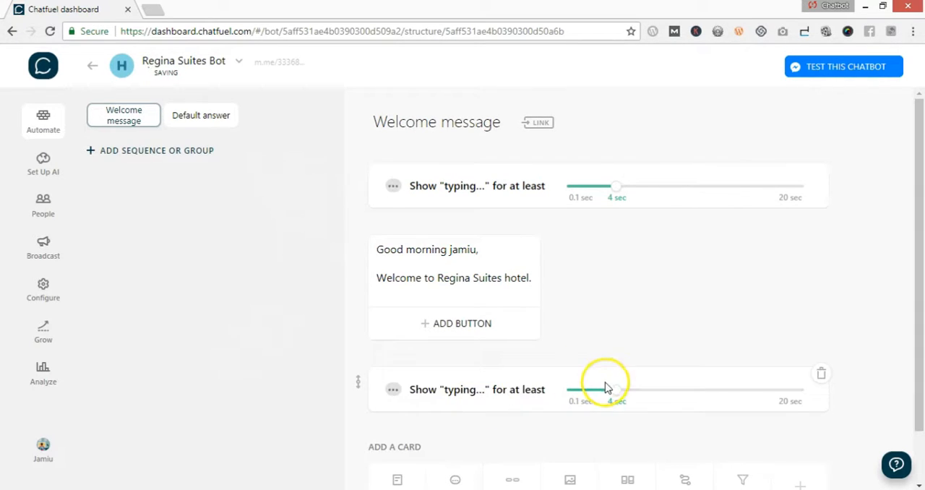
pyautogui.moveTo(606, 388); pyautogui.dragTo(591, 401)
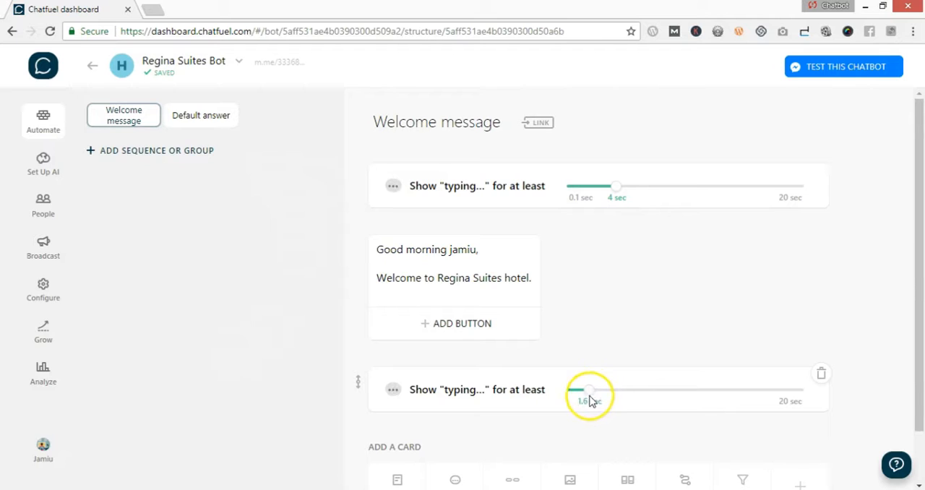
pyautogui.scroll(-1, 416, 391)
pyautogui.click(399, 424)
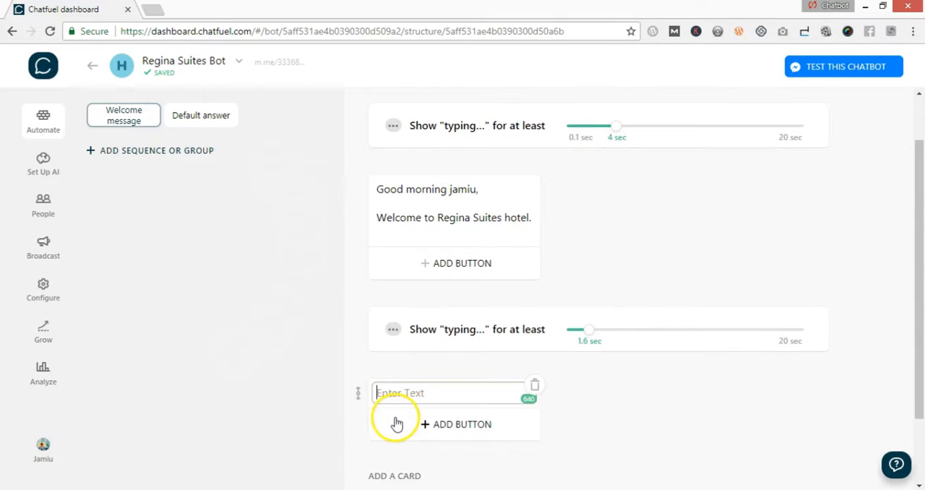
pyautogui.hotkey('ctrl', 'v')
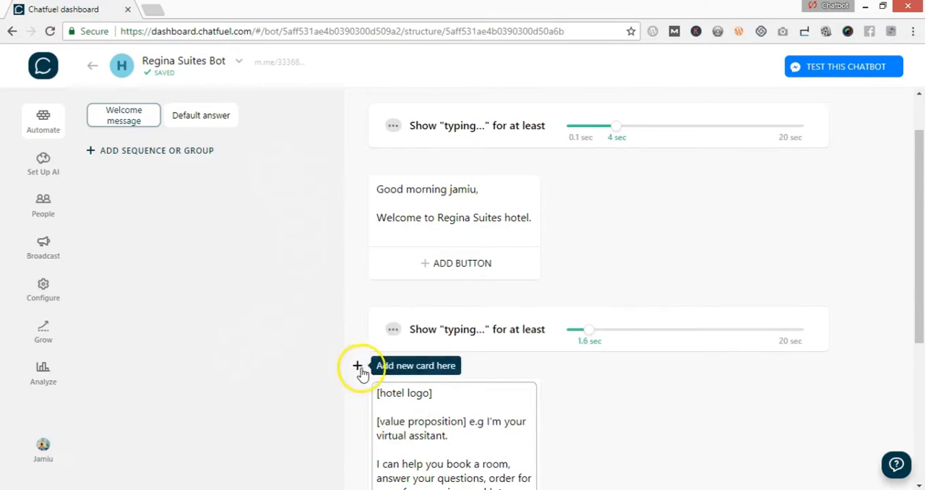
# - Delete the "[hotel logo]" placeholder line from the second text card
pyautogui.moveTo(440, 393); pyautogui.dragTo(372, 394)
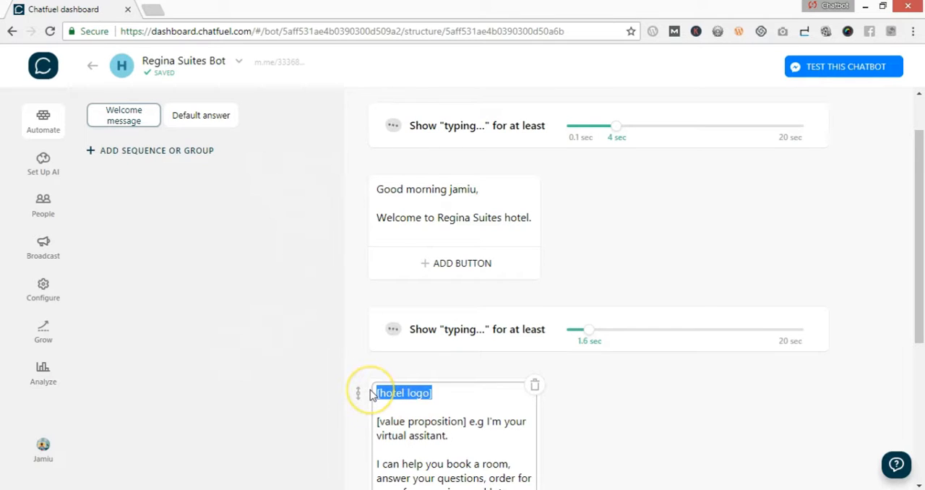
pyautogui.press('BackSpace')
pyautogui.press('Delete')
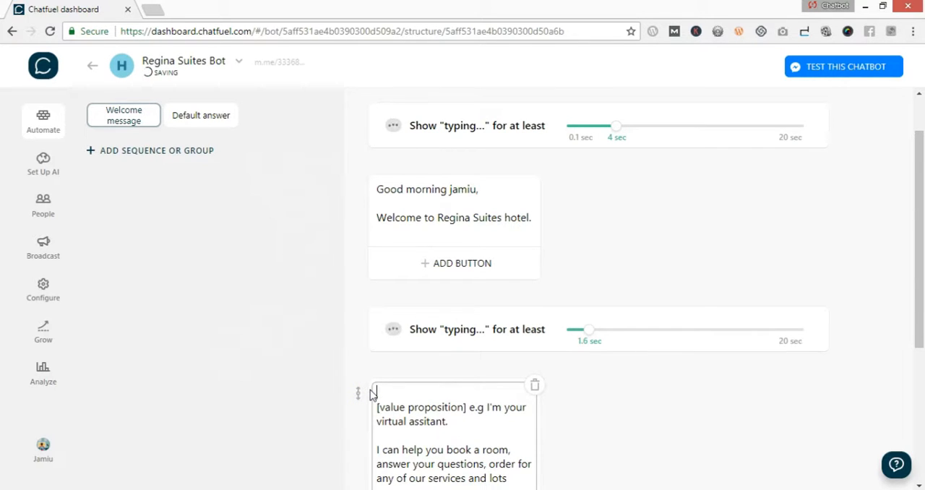
# - Insert an image card above the second text card and upload "regina suites hotel.png" from the desktop folder REGINA SUITES HOTEL FOR CHATFUEL COURSE
pyautogui.click(358, 367)
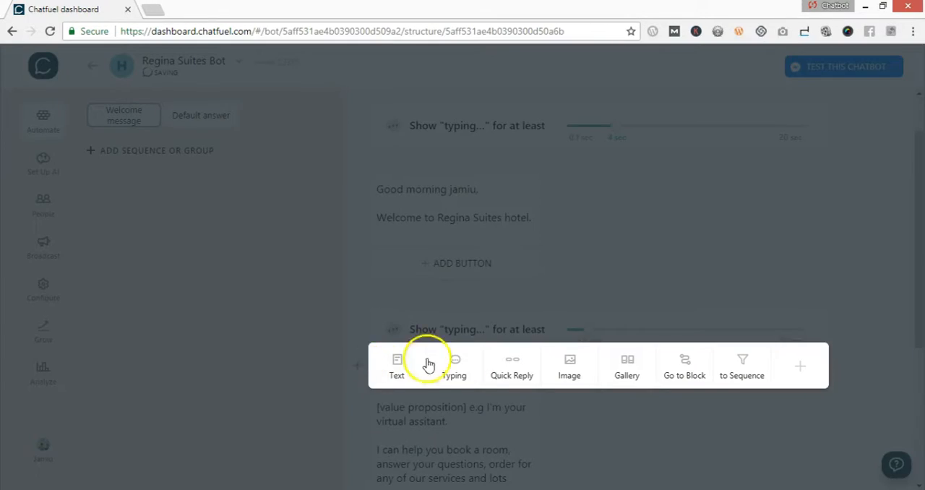
pyautogui.click(571, 370)
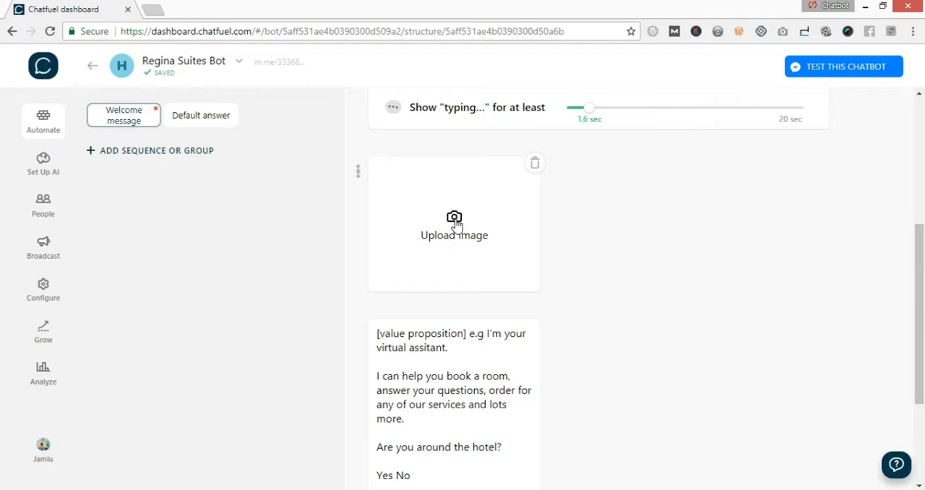
pyautogui.click(454, 221)
pyautogui.click(235, 54)
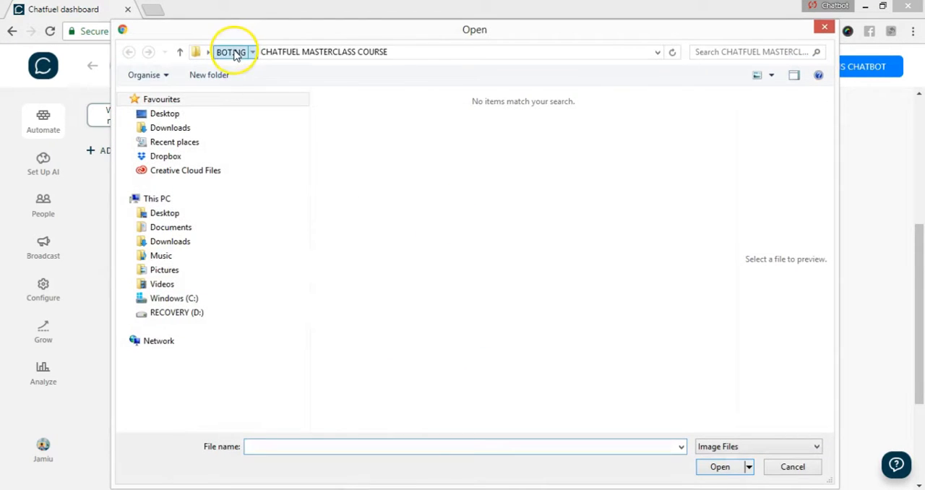
pyautogui.click(174, 115)
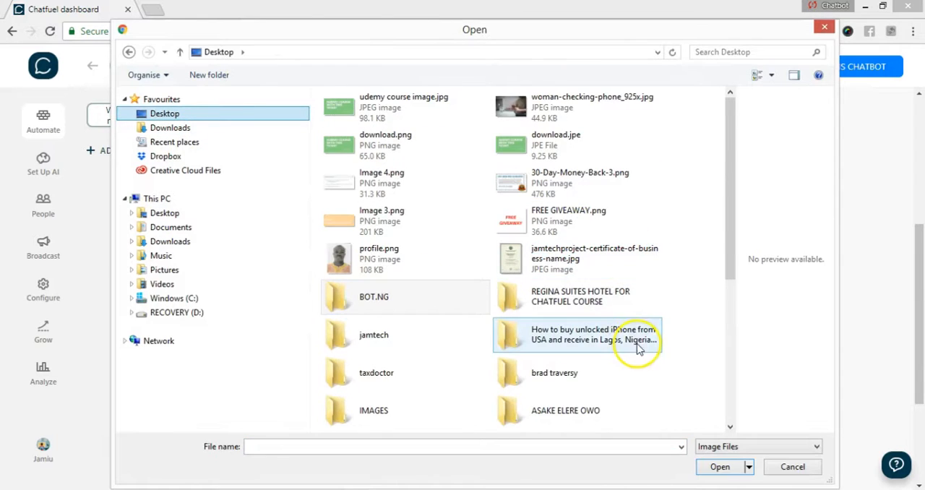
pyautogui.doubleClick(598, 299)
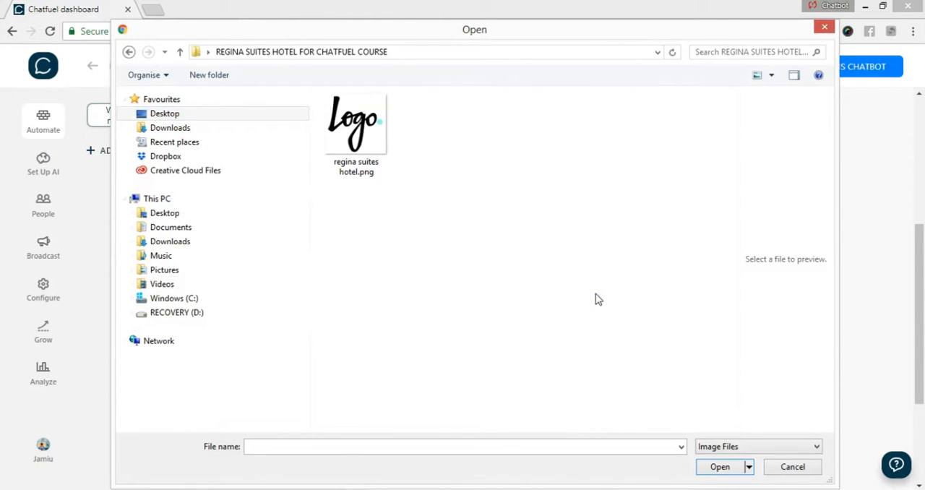
pyautogui.click(356, 128)
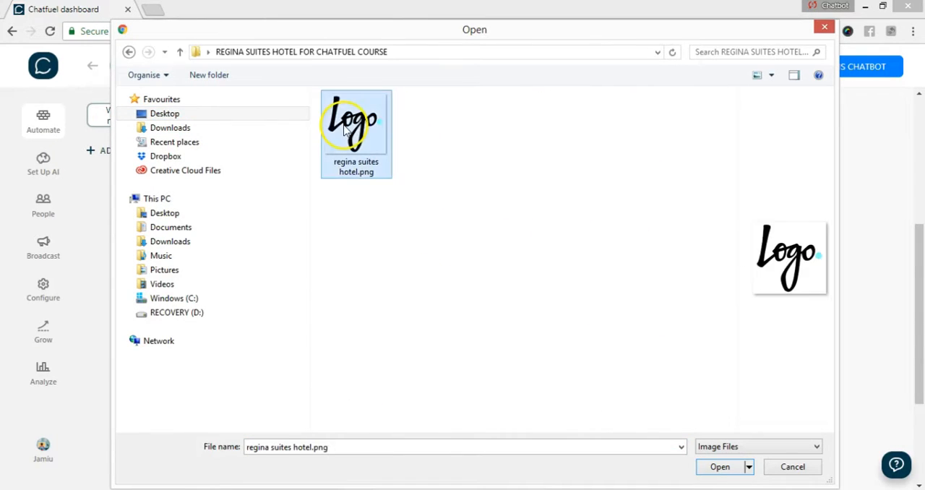
pyautogui.click(720, 467)
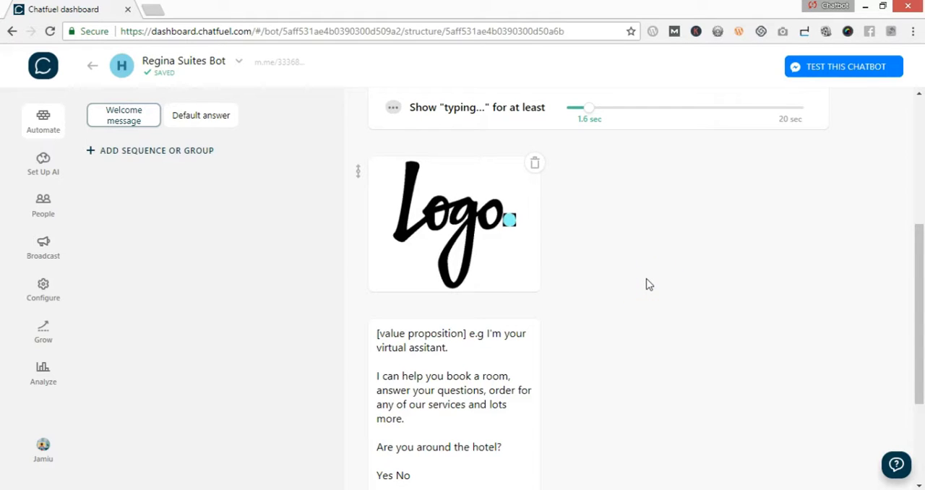
# - Remove "[value proposition] e.g" from the second text card so it begins with "I'm your virtual assitant."
pyautogui.scroll(-2, 648, 284)
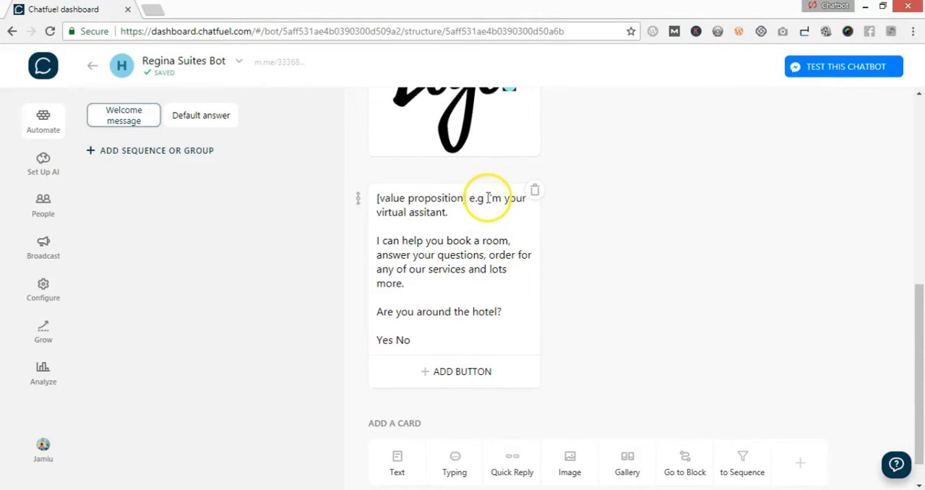
pyautogui.moveTo(488, 198); pyautogui.dragTo(371, 202)
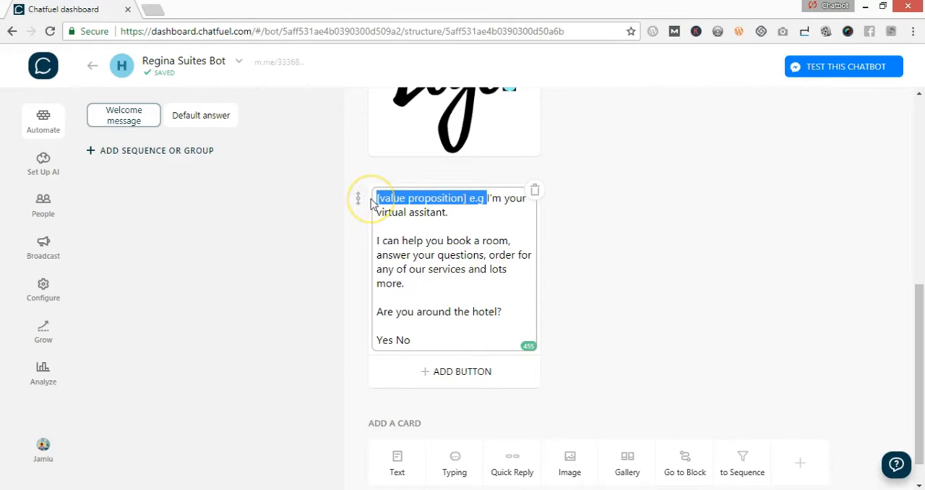
pyautogui.press('BackSpace')
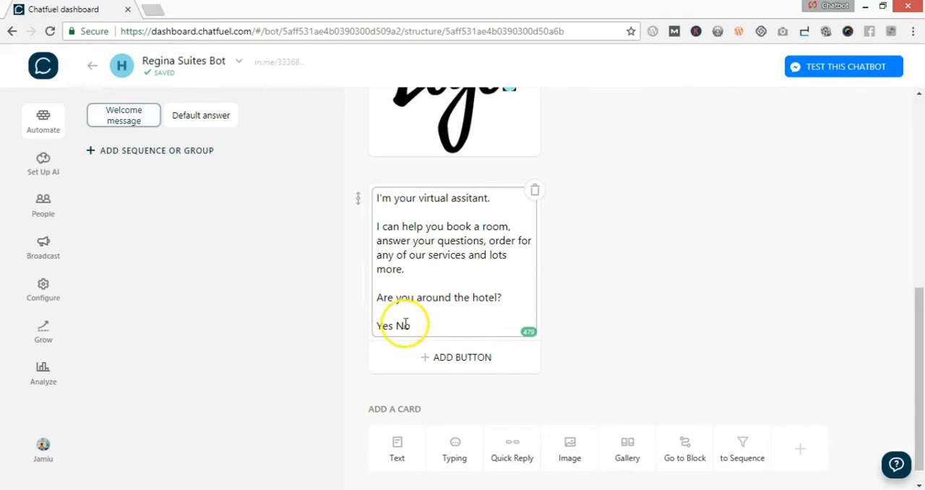
# - Delete the closing "Yes No" line from the second text card, so it ends with "Are you around the hotel?"
pyautogui.click(510, 298)
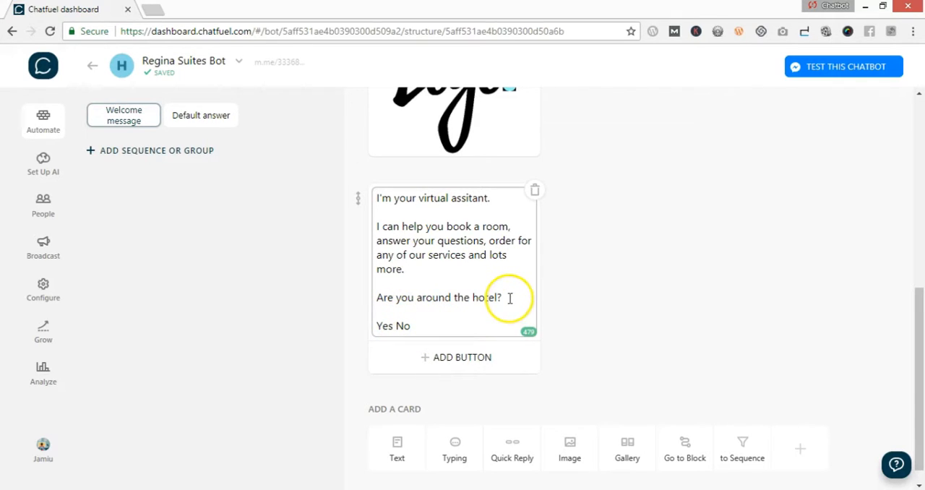
pyautogui.click(396, 326)
pyautogui.click(448, 315)
pyautogui.click(407, 324)
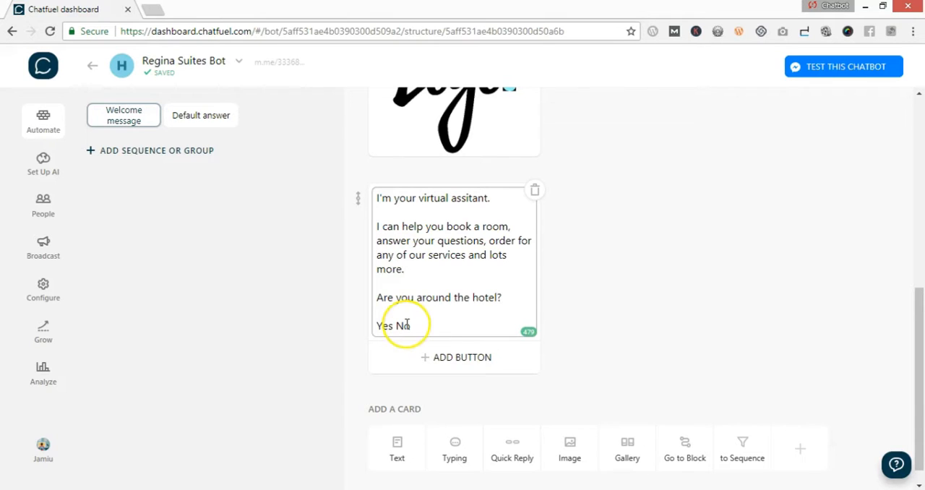
pyautogui.moveTo(506, 297); pyautogui.dragTo(511, 321)
pyautogui.press('BackSpace')
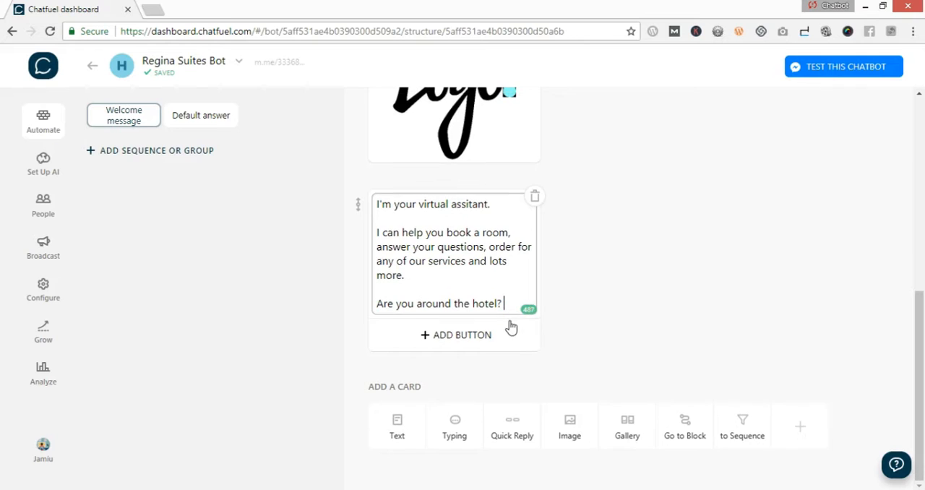
# - Remove the trailing blank after "Welcome to Regina Suites hotel." in the greeting text card and save the change
pyautogui.scroll(5, 451, 242)
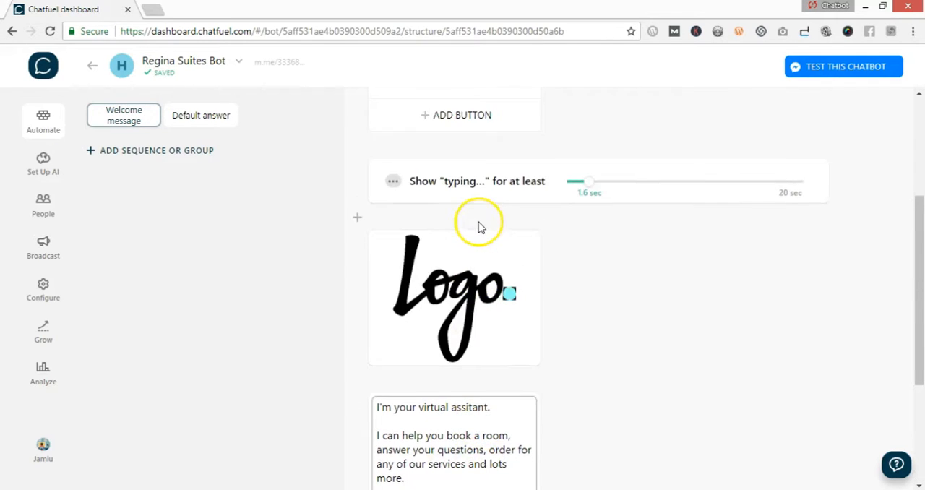
pyautogui.click(536, 272)
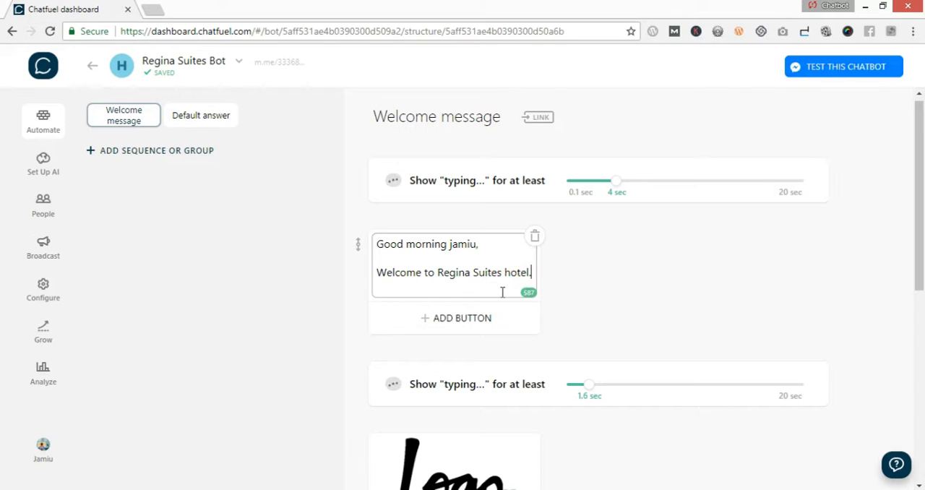
pyautogui.click(621, 298)
pyautogui.scroll(-1, 563, 324)
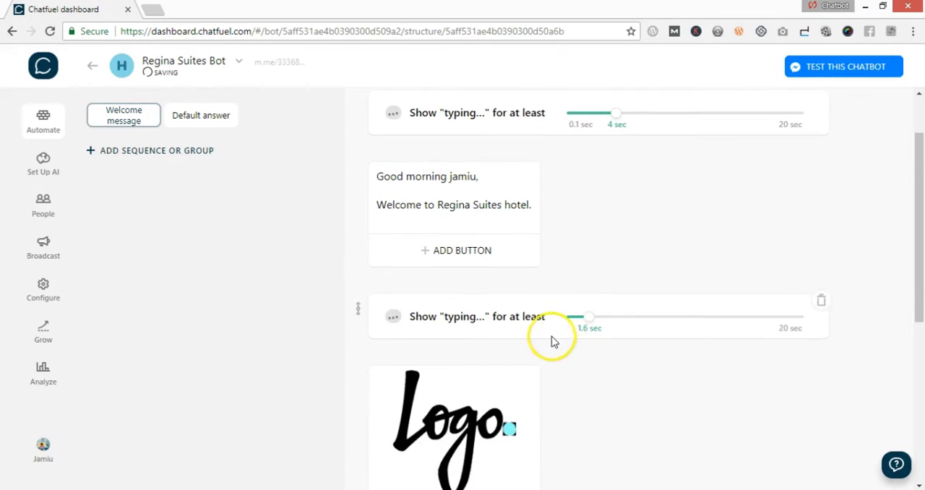
pyautogui.scroll(-5, 553, 341)
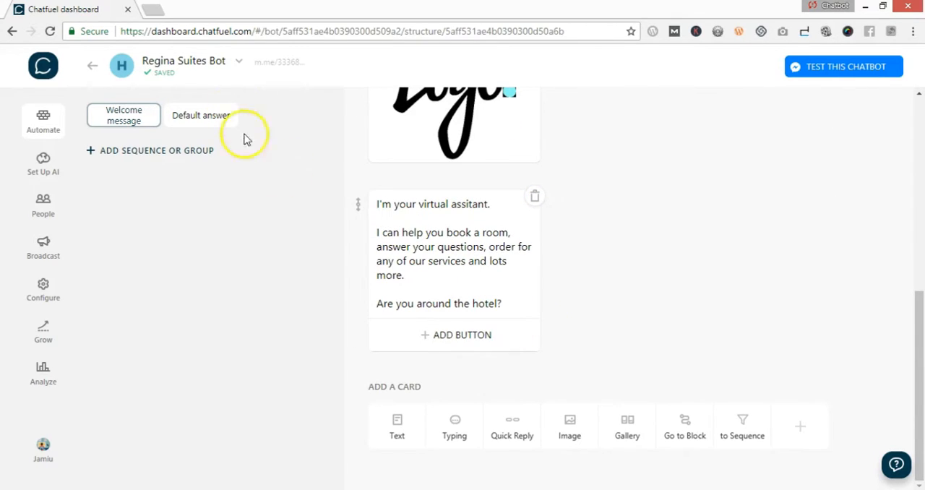
# - Open the bot's Messenger link in a new tab, and recheck the welcome message cards on the Chatfuel dashboard
pyautogui.moveTo(271, 72)
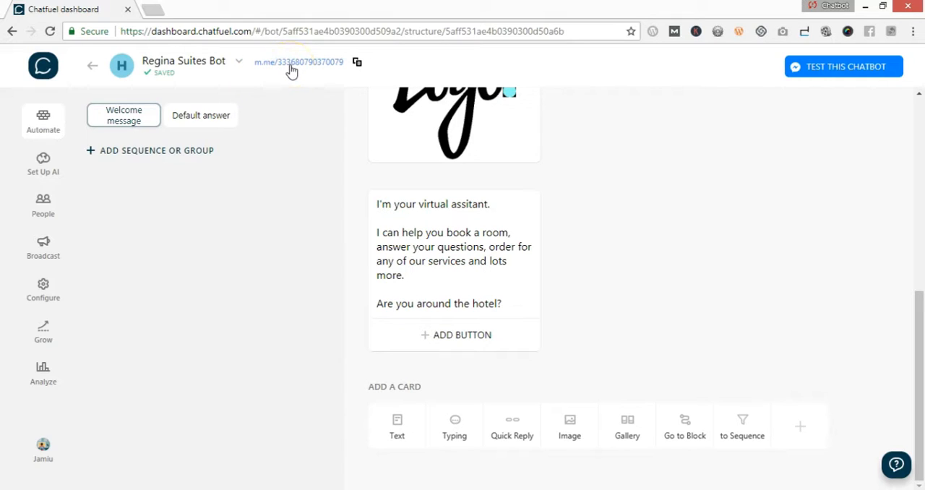
pyautogui.click(292, 70)
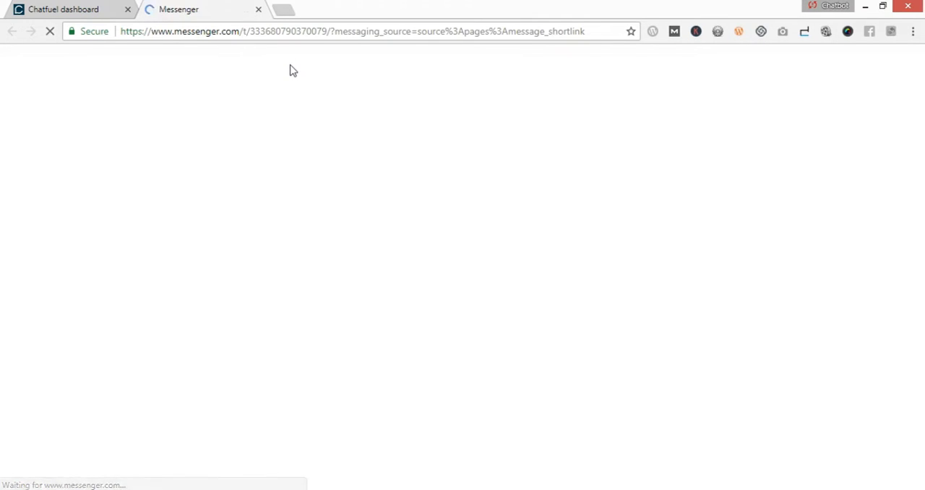
pyautogui.click(59, 9)
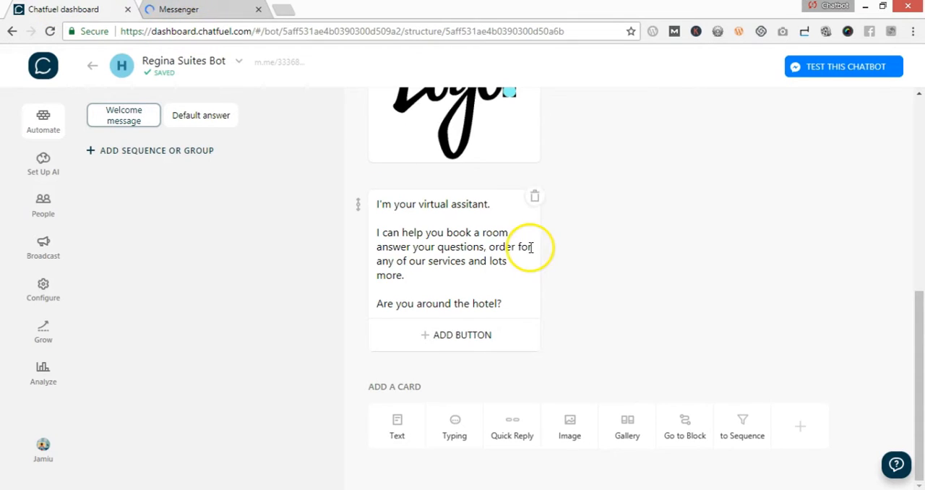
pyautogui.scroll(3, 530, 246)
pyautogui.scroll(2, 560, 268)
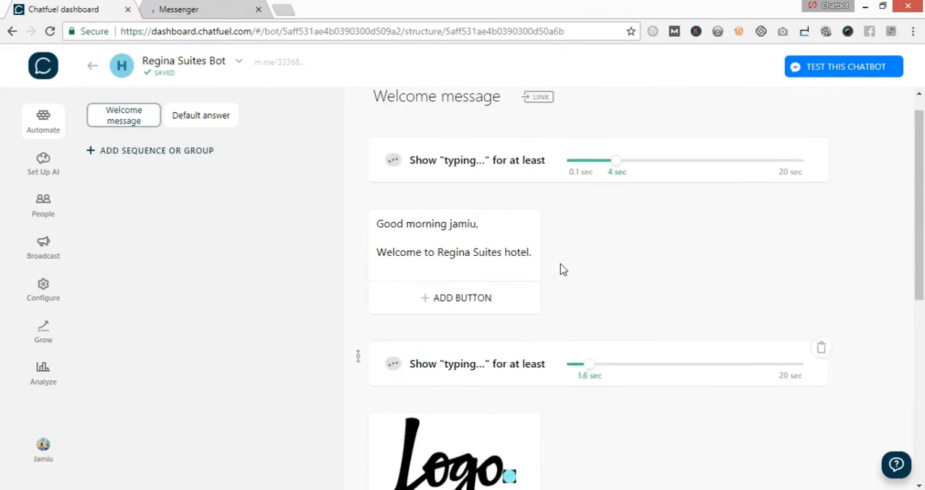
# - Switch to Messenger, start the conversation with Hotel Booking, and review the bot's welcome messages and logo image
pyautogui.click(193, 13)
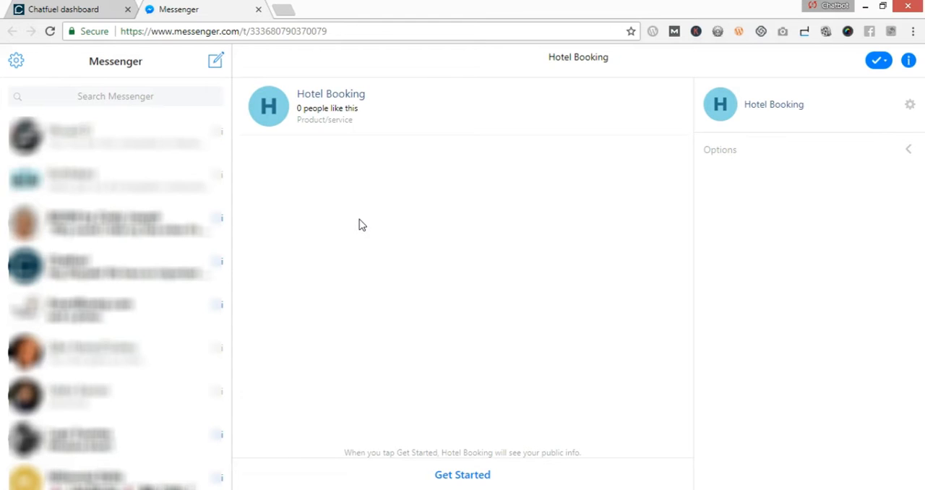
pyautogui.click(448, 480)
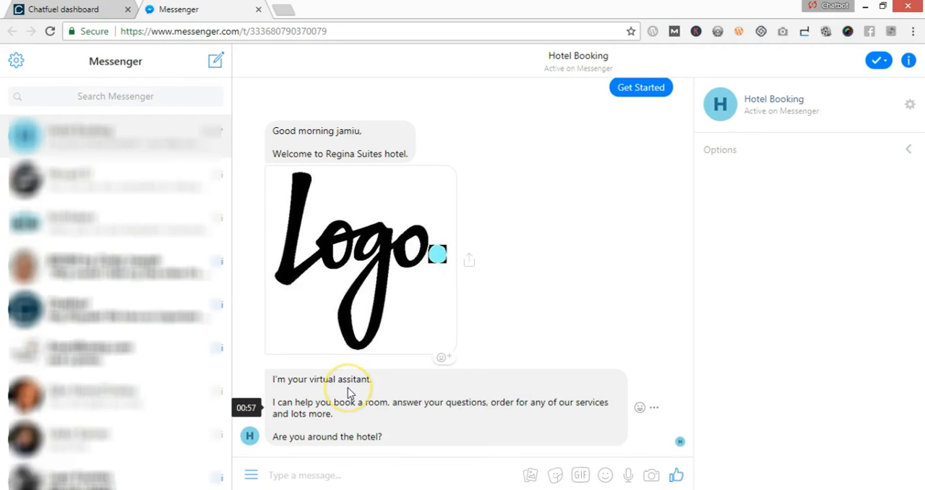
pyautogui.scroll(3, 361, 296)
pyautogui.scroll(-3, 365, 306)
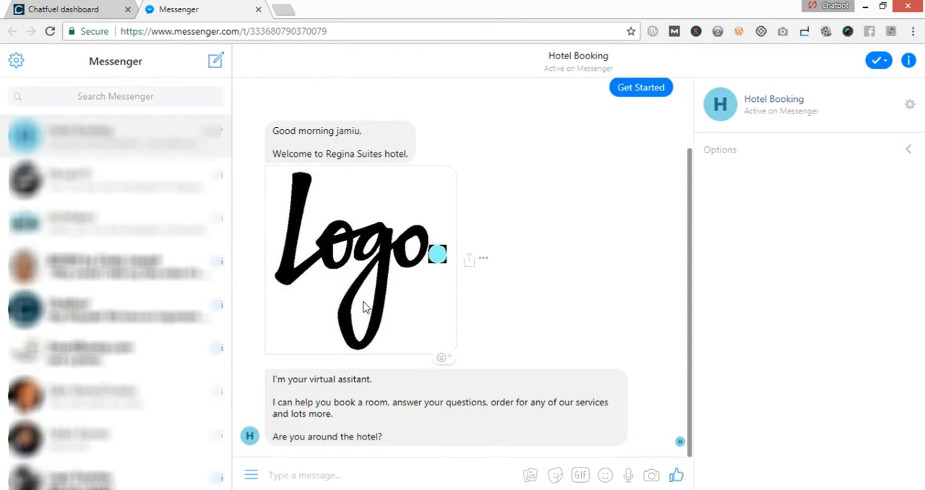